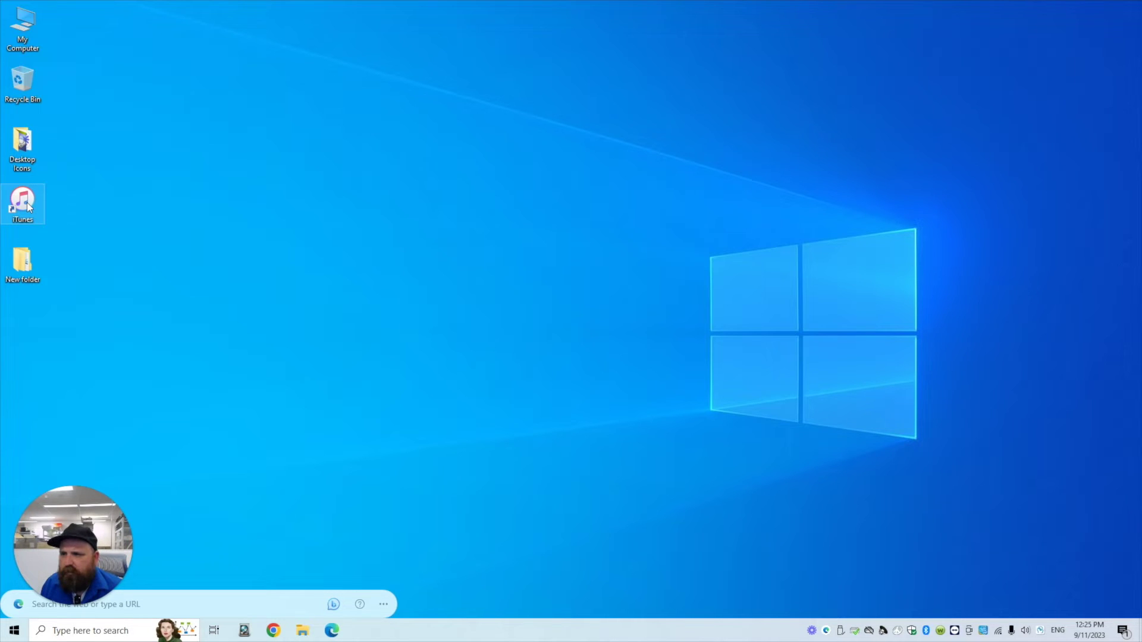
# - Launch iTunes from its desktop icon
pyautogui.doubleClick(27, 202)
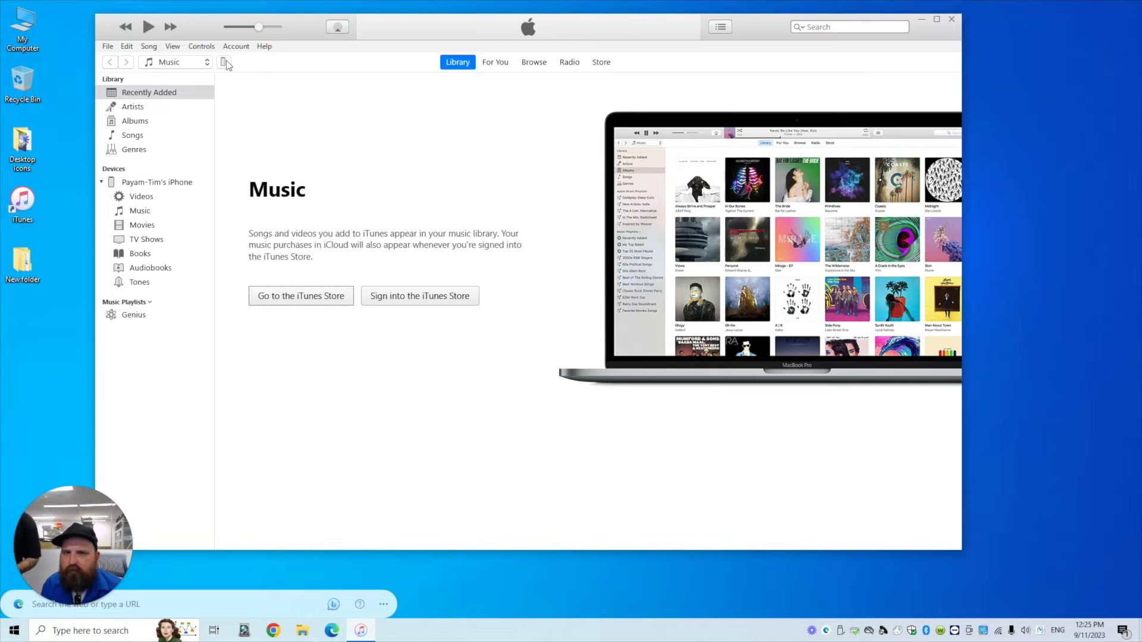
pyautogui.click(225, 63)
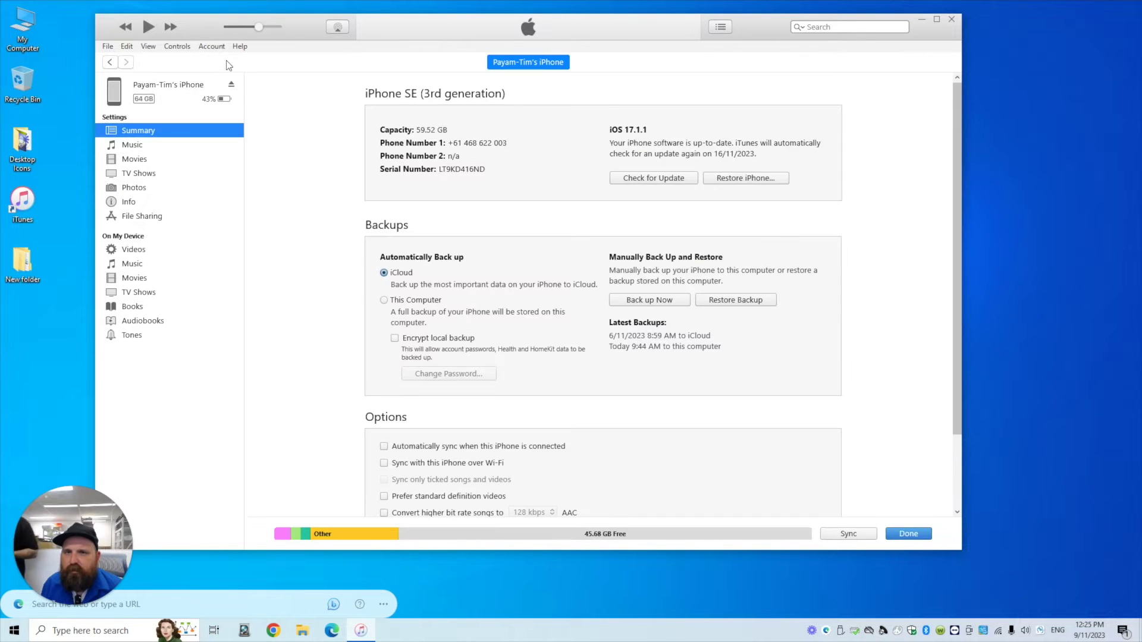
pyautogui.moveTo(291, 27); pyautogui.dragTo(289, 15)
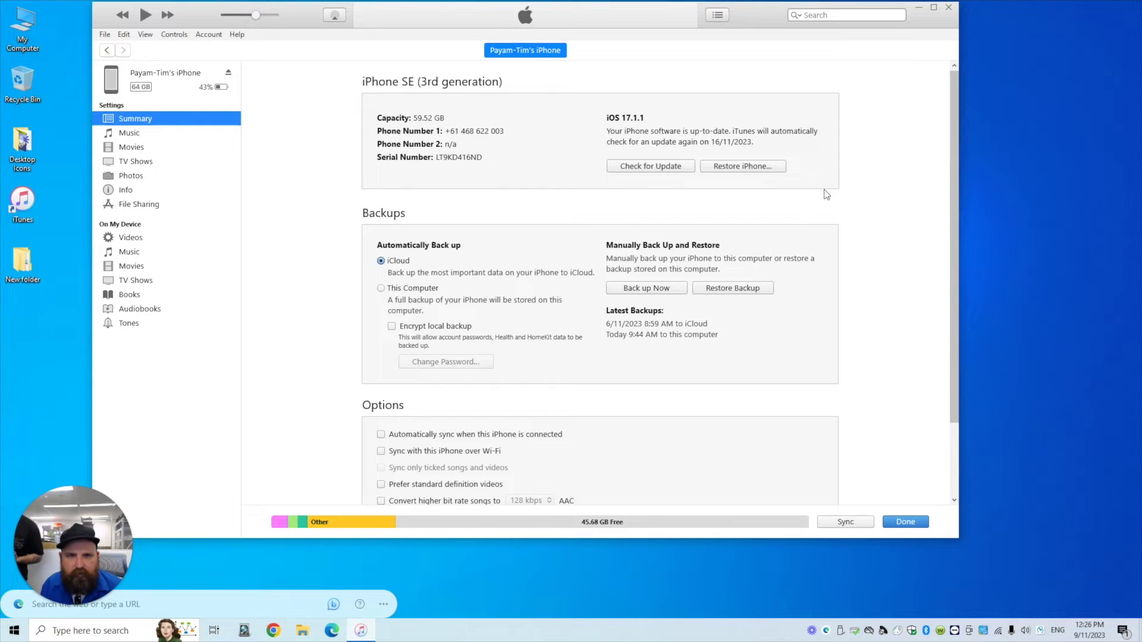
pyautogui.click(997, 166)
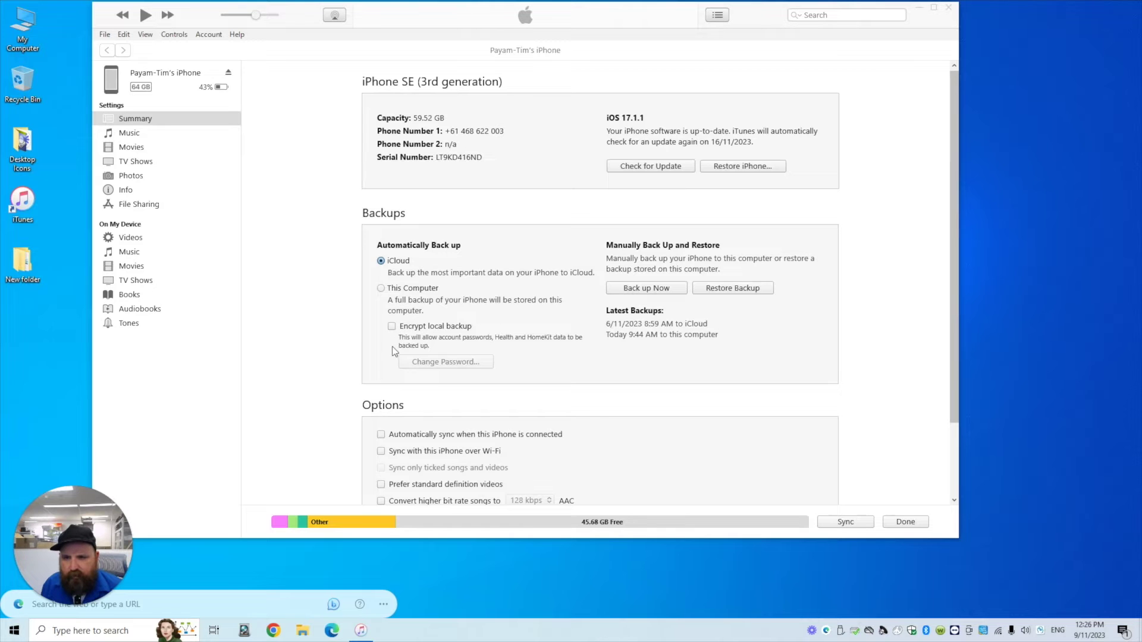
pyautogui.click(391, 327)
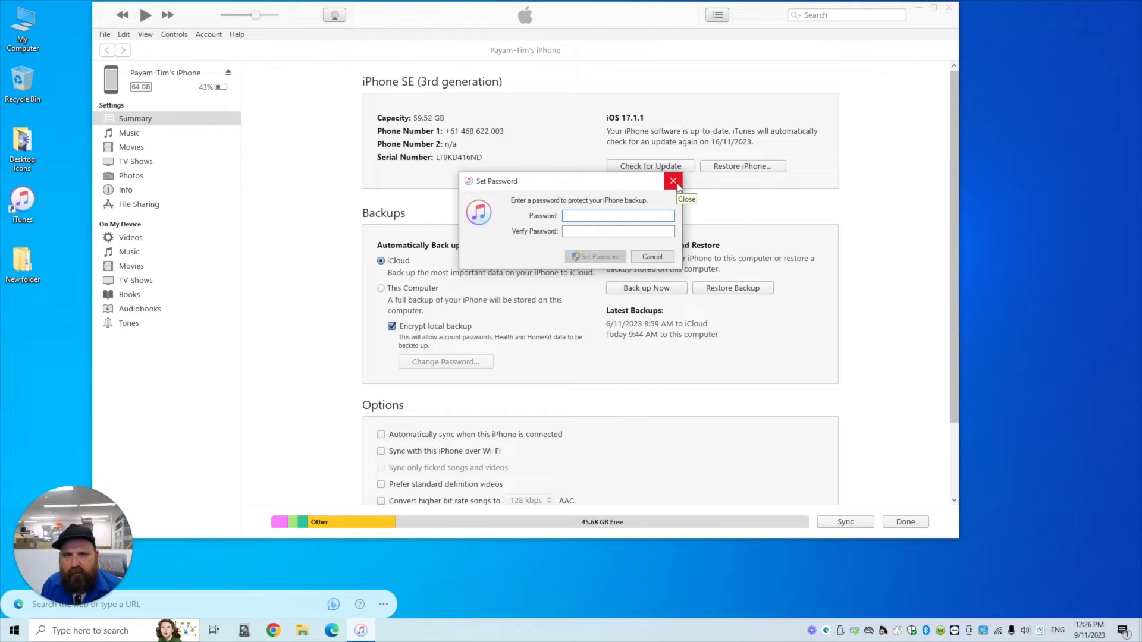
pyautogui.click(673, 182)
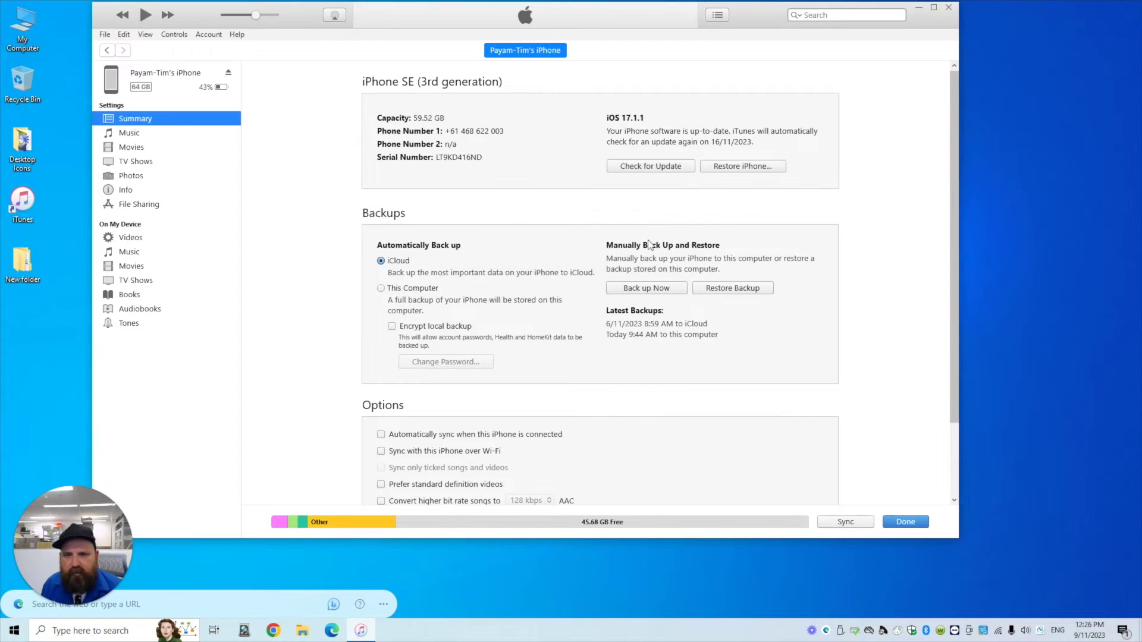
# - Run Back Up Now to save a manual iPhone backup on this computer
pyautogui.click(647, 290)
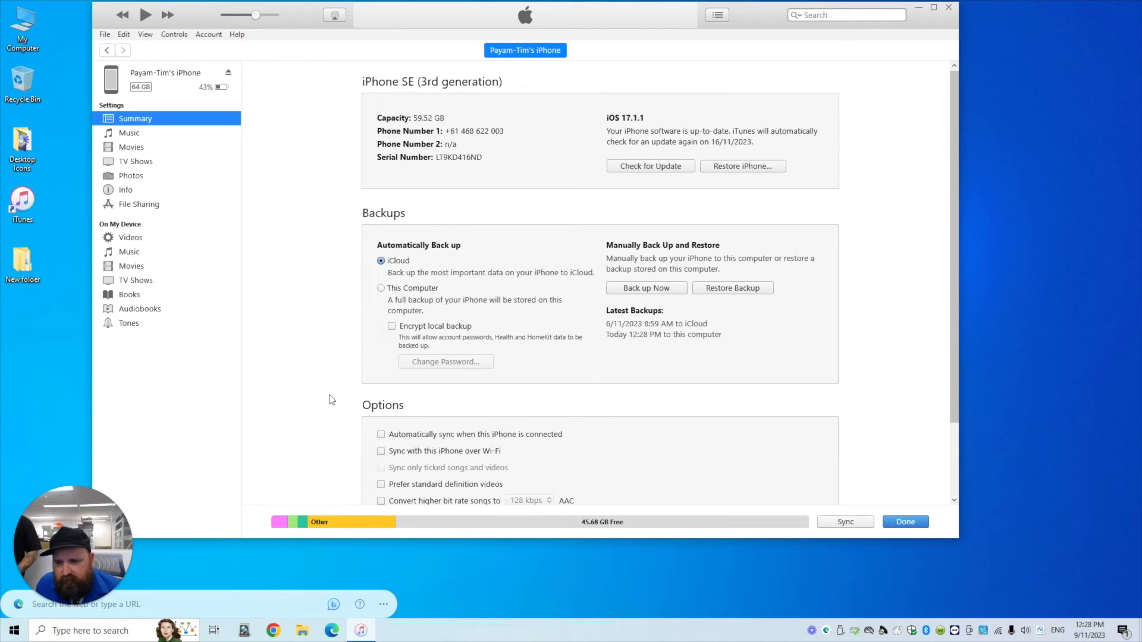
# - In File Explorer, go to %appdata% to reach the AppData Roaming folder
pyautogui.click(301, 632)
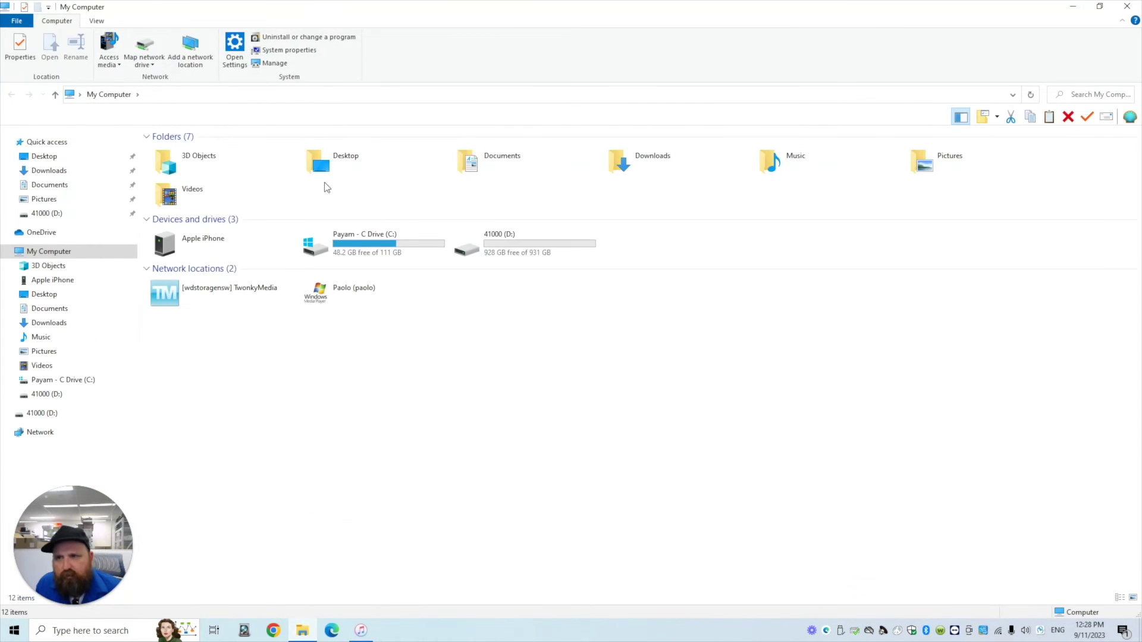
pyautogui.click(204, 95)
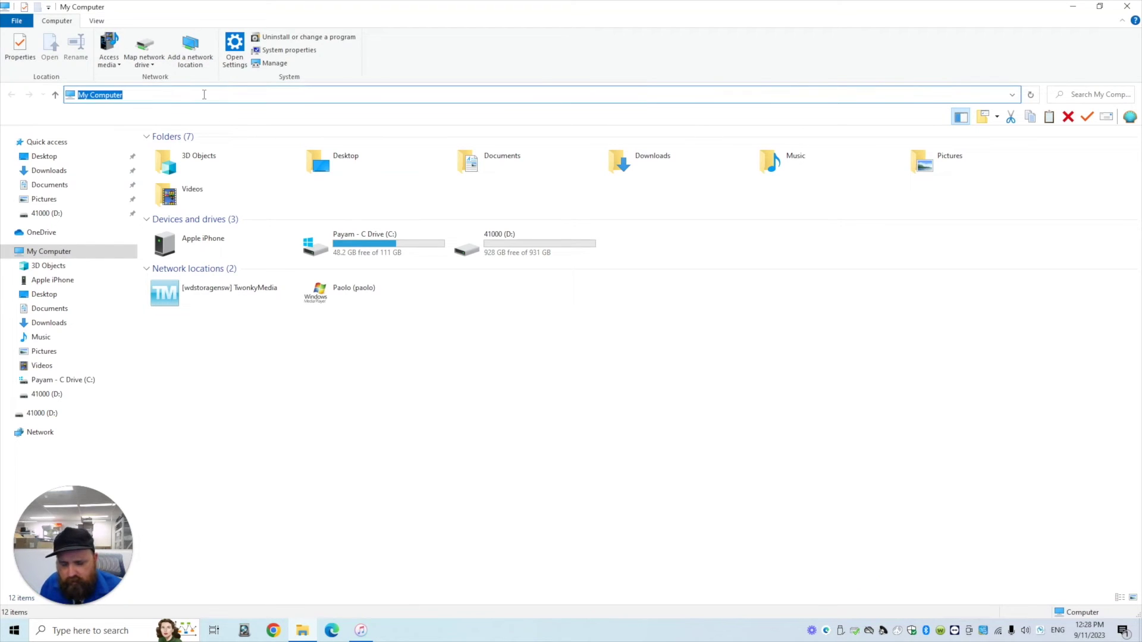
pyautogui.write('%appdata%')
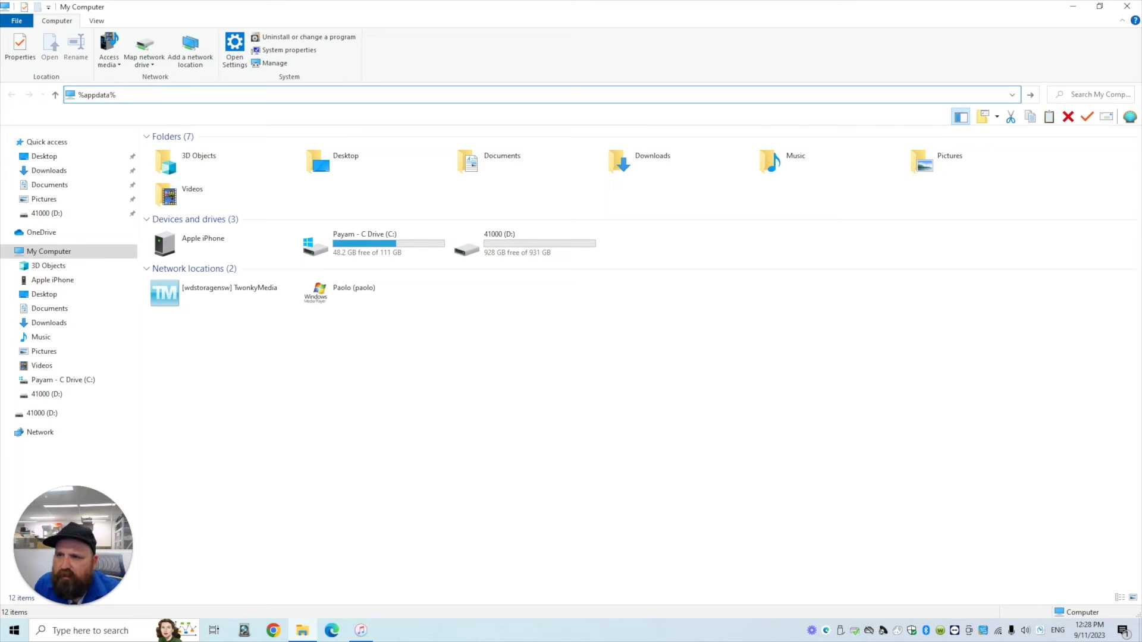
pyautogui.press('Return')
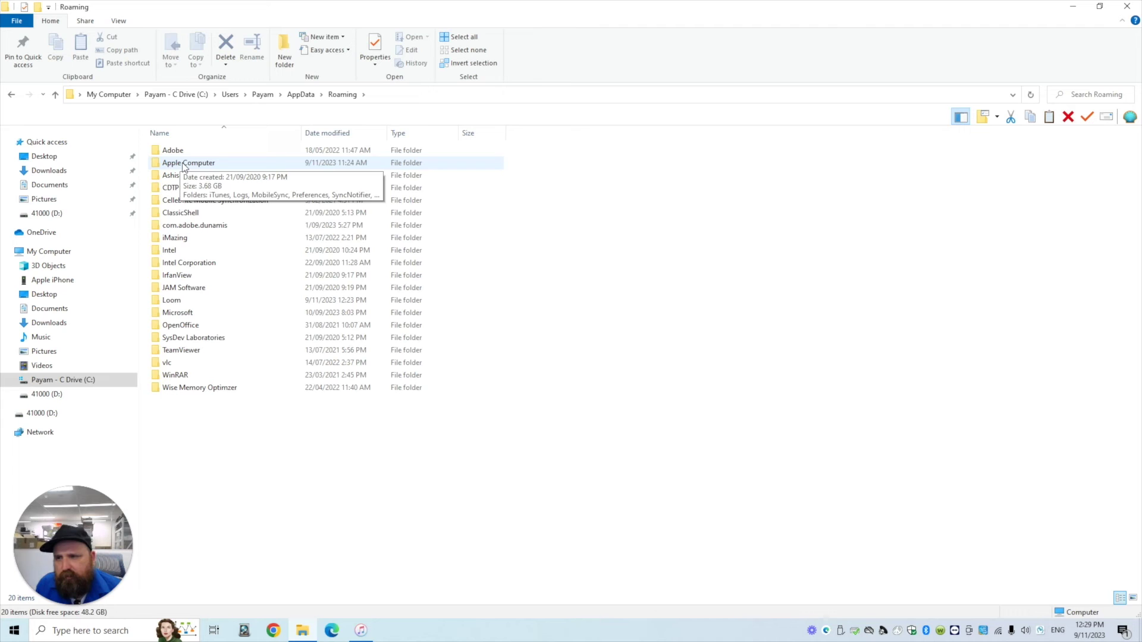
# - Browse Apple Computer > MobileSync > Backup and select the second iPhone backup folder
pyautogui.doubleClick(183, 166)
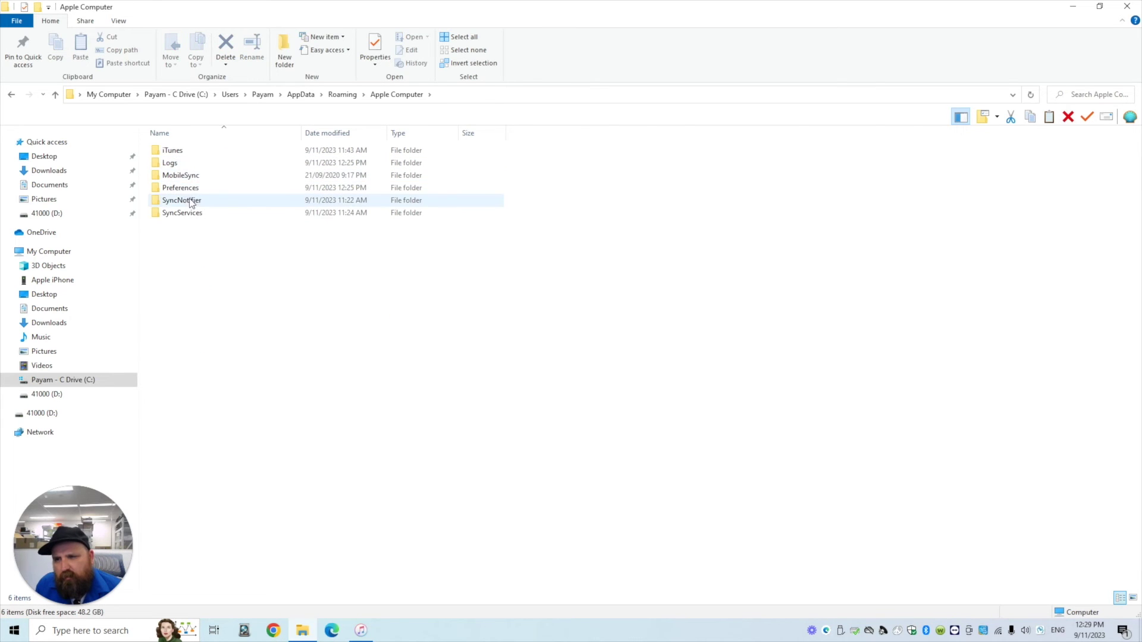
pyautogui.doubleClick(188, 177)
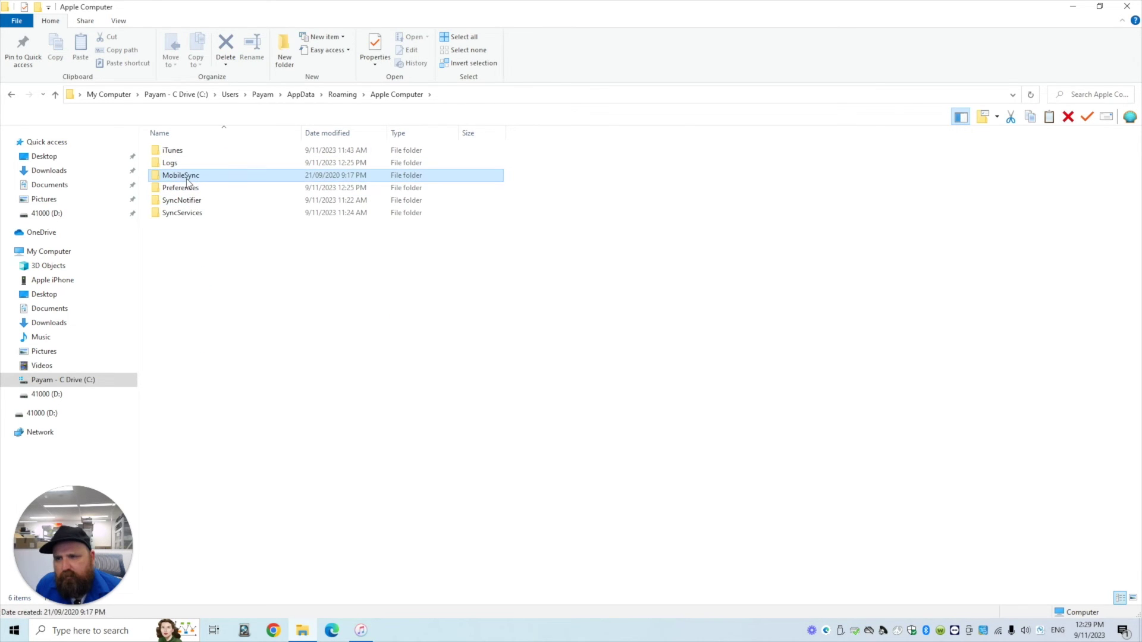
pyautogui.doubleClick(176, 152)
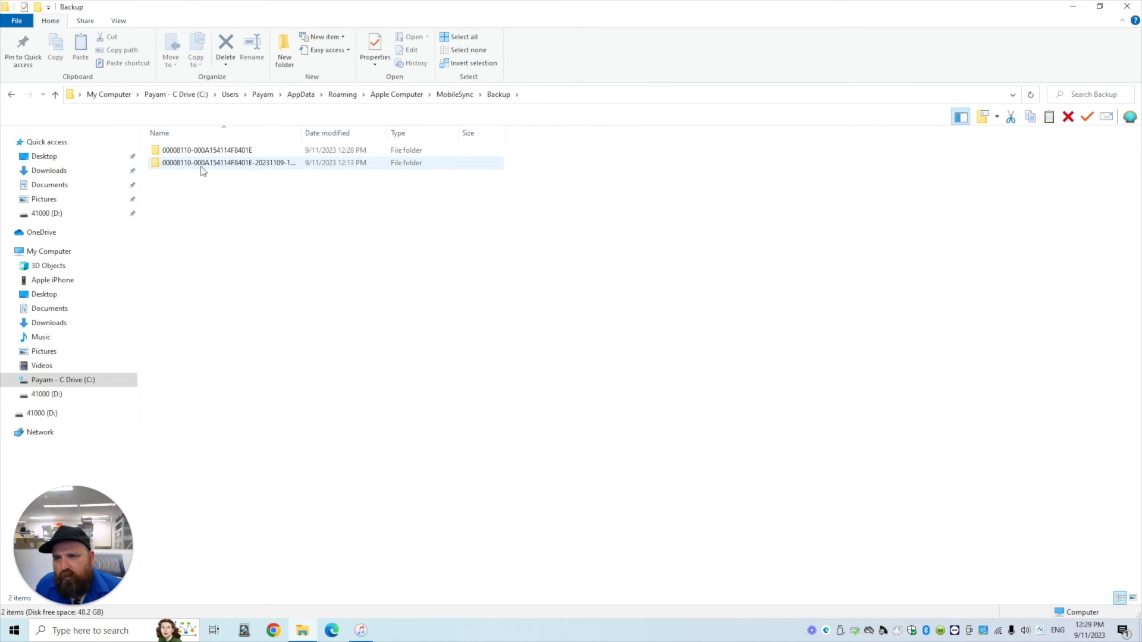
pyautogui.moveTo(211, 172)
pyautogui.mouseDown()
pyautogui.moveTo(226, 166)
pyautogui.moveTo(210, 188)
pyautogui.mouseUp()
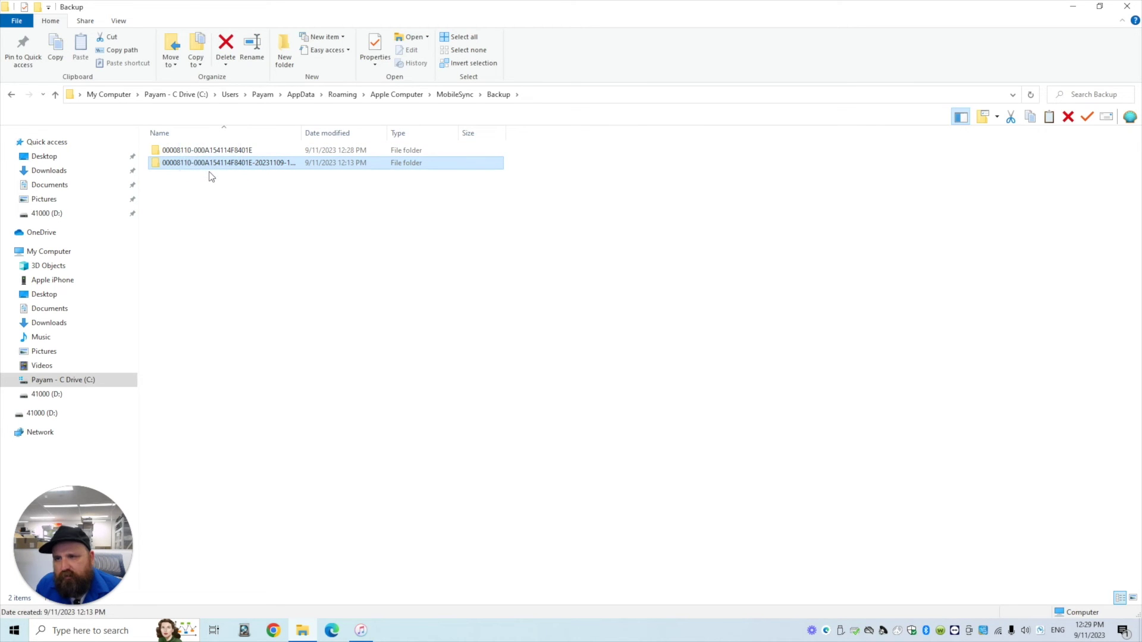
# - Deselect the backup folder and close the File Explorer window
pyautogui.click(232, 192)
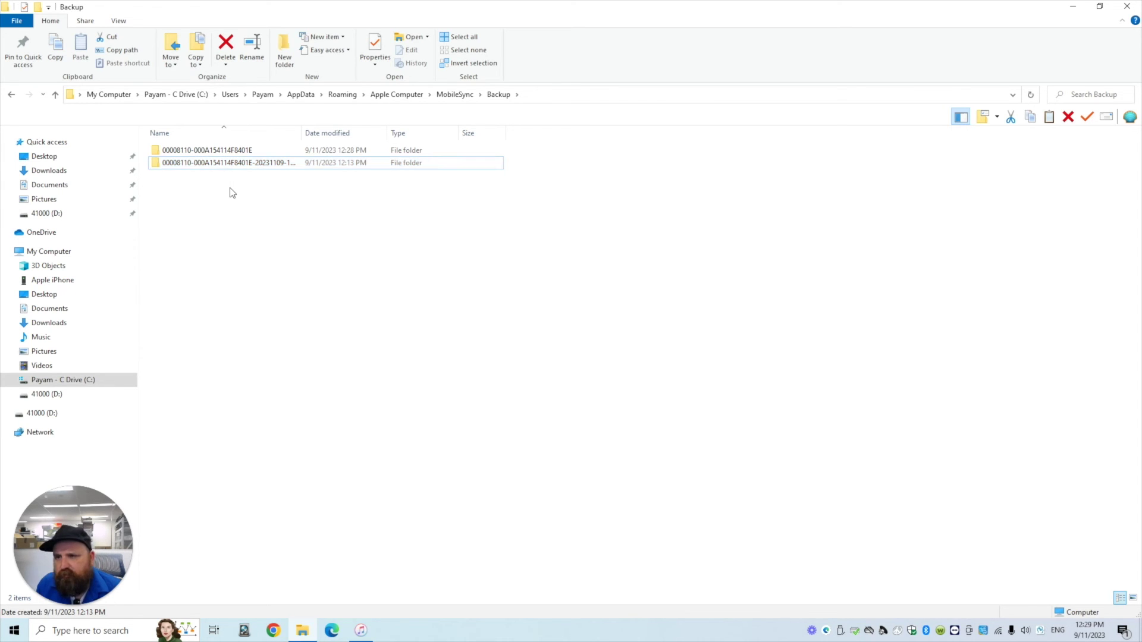
pyautogui.click(1126, 6)
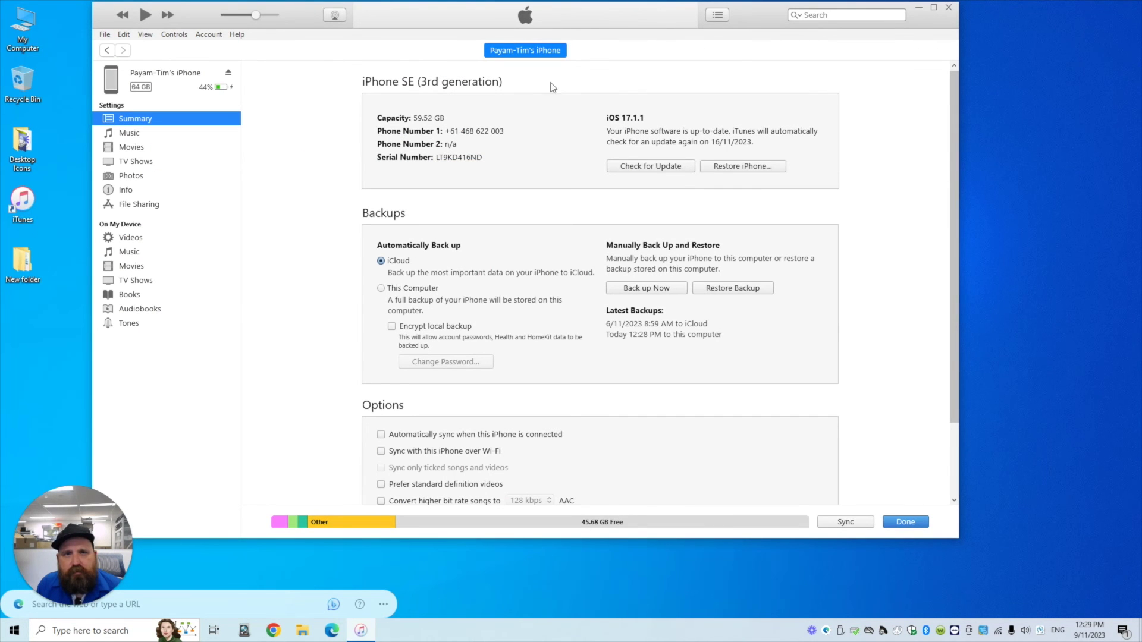